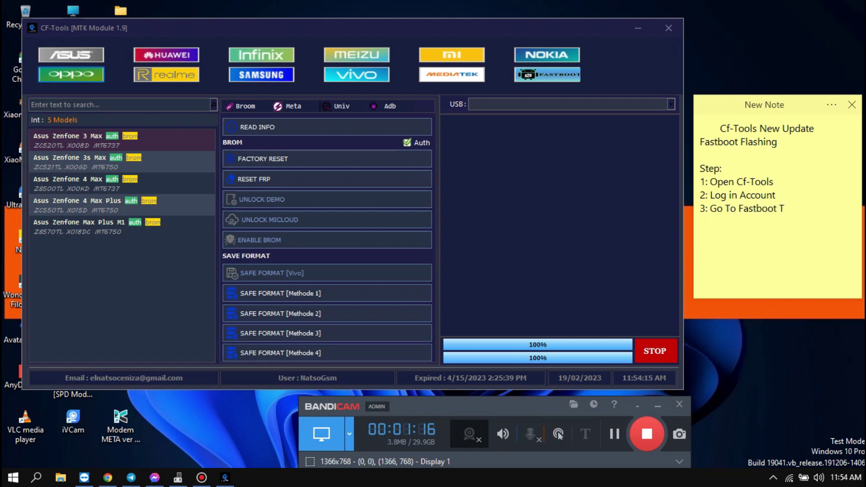
Complete the sticky note line "3: Go To Fastboot Tab" and open the Fastboot flashing section in CF-Tools.
text(ab)
click(539, 78)
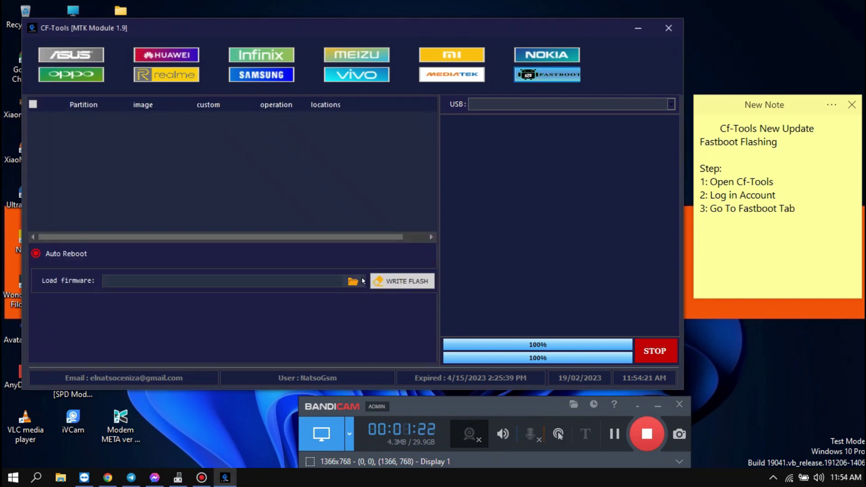
Add the line "4: Load Firmware" to the sticky note.
click(755, 246)
key(Return)
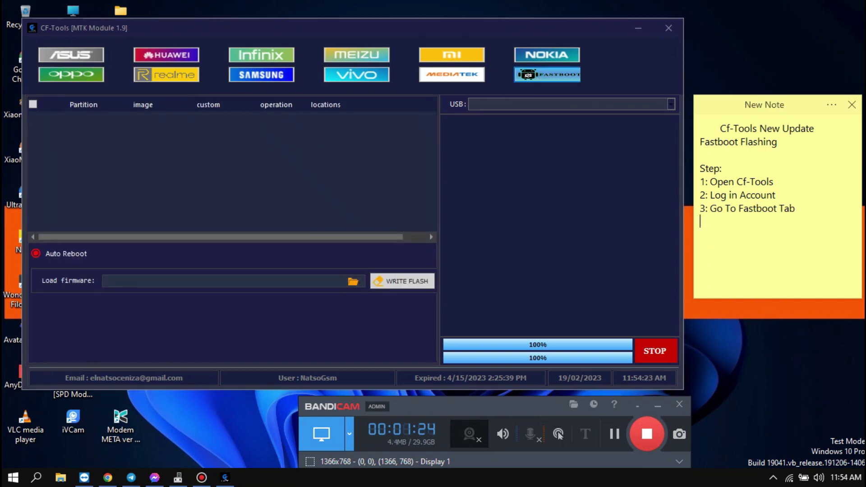
text(4: Load Firmware)
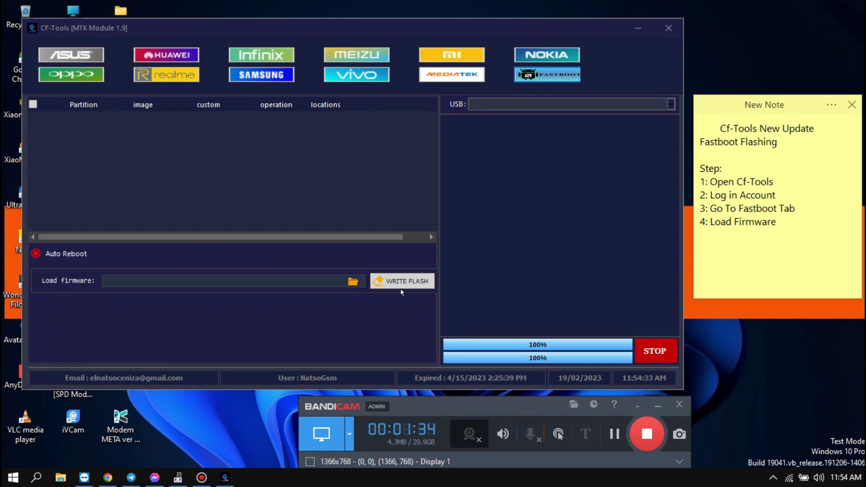
Start loading Flash_all.bat firmware and select flash_all.bat in the sakura_images folder under C:\Firmware\Xiaomi.
click(353, 281)
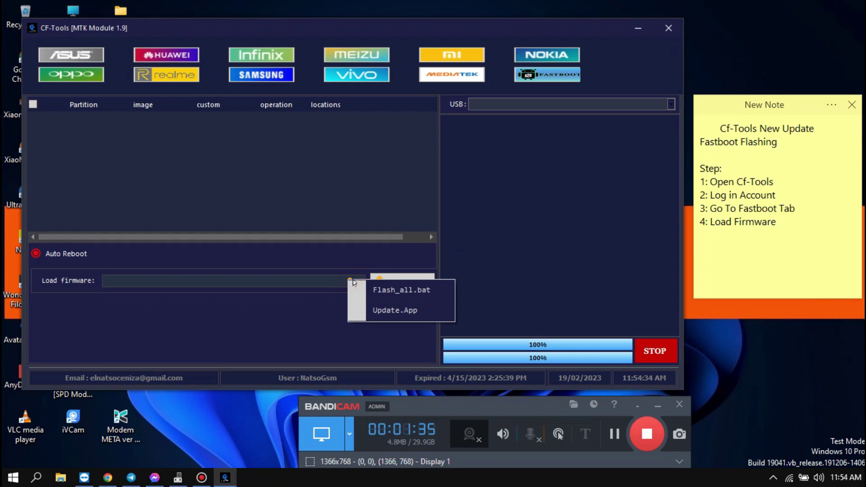
click(392, 294)
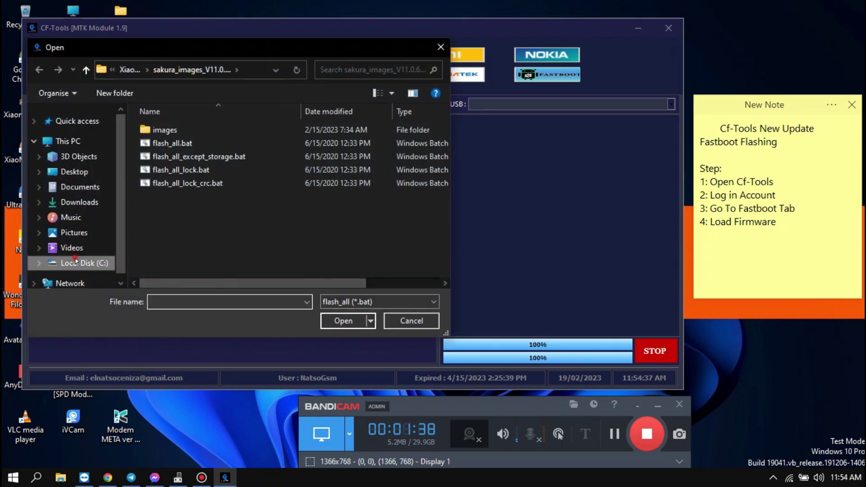
click(76, 261)
double_click(178, 170)
double_click(163, 130)
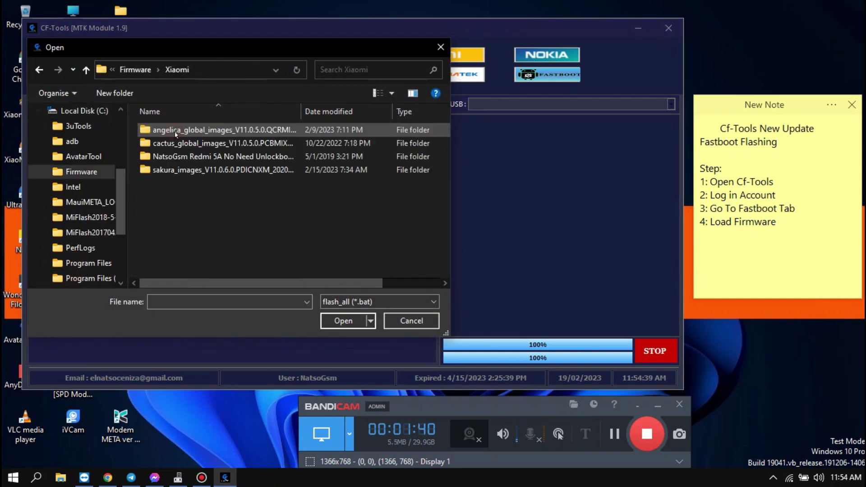
double_click(174, 170)
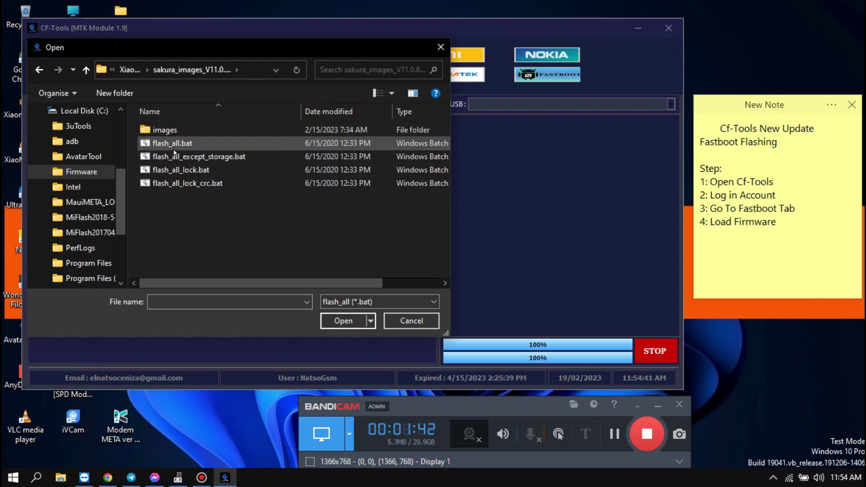
click(174, 145)
Add the line "5: Select Flash All Bat" to the sticky note.
click(729, 257)
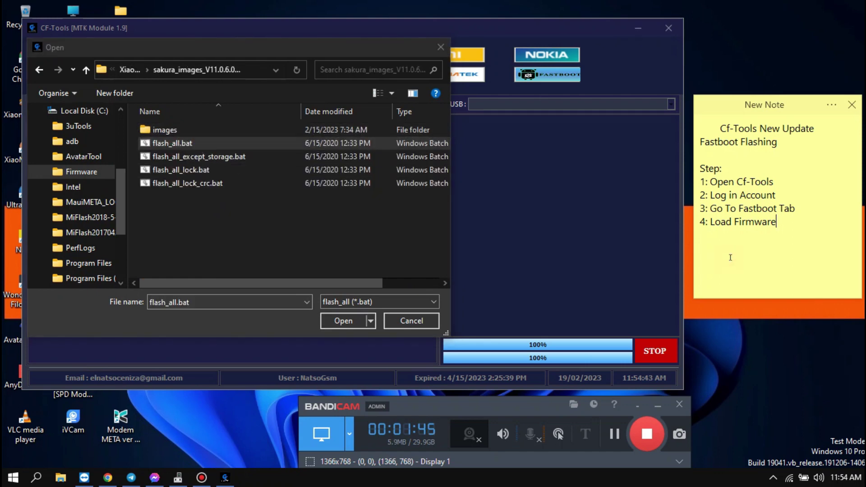
key(Return)
text(5: Select Flash )
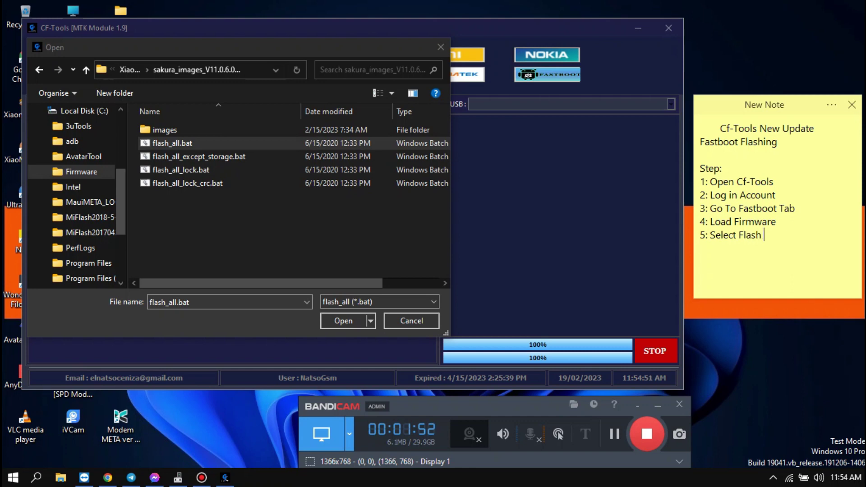
text(All Bat)
Load the selected flash_all.bat into CF-Tools and look through its partition list.
click(212, 144)
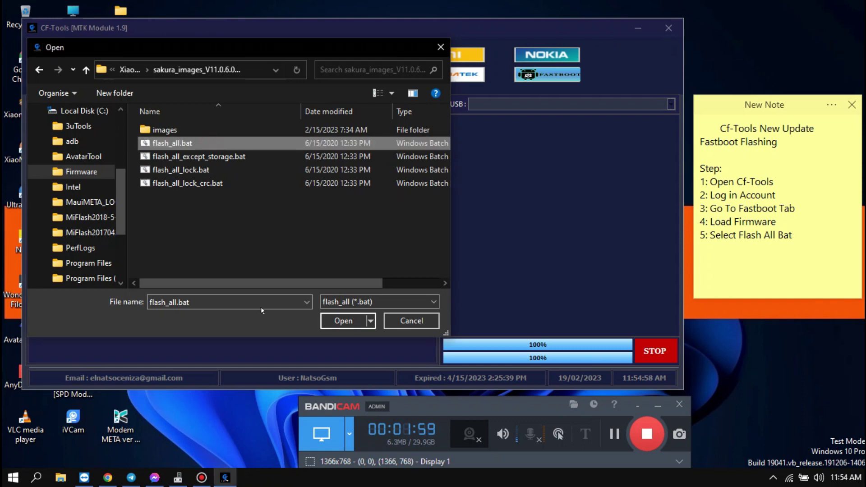
click(344, 322)
scroll(329, 219, down, 10)
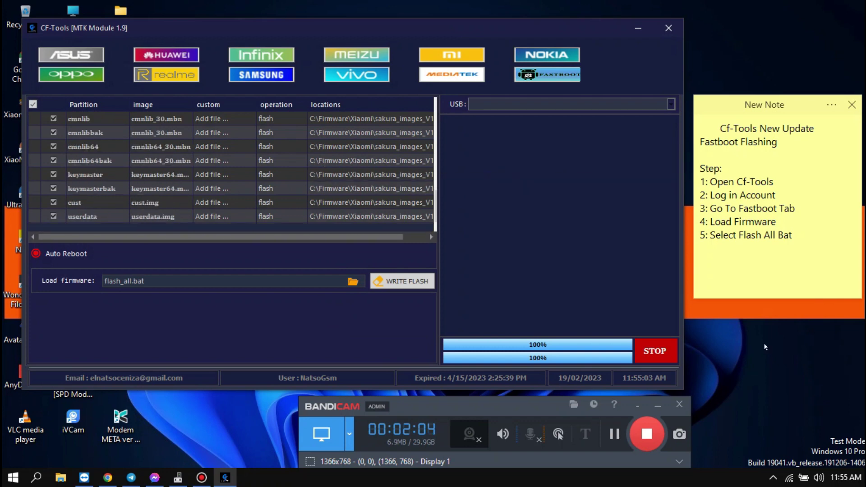
Add the line "6: Connect Fastboot Mode" to the sticky note.
click(801, 250)
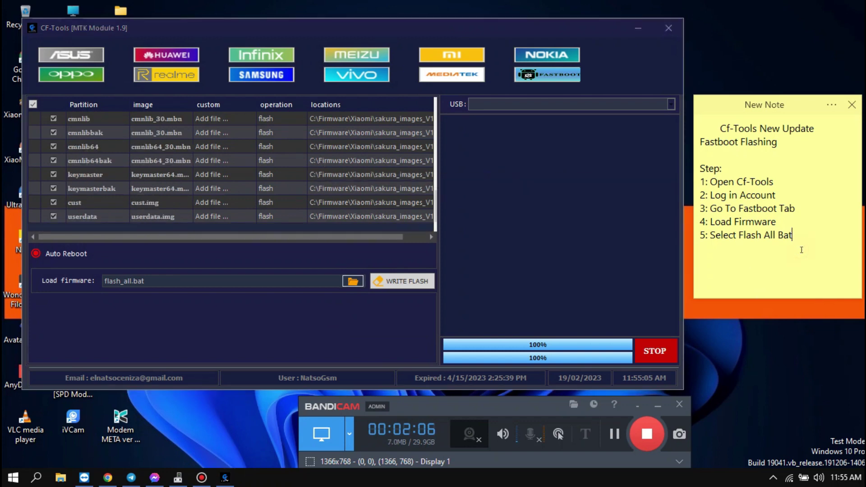
key(Return)
text(6: Connect Fastboot )
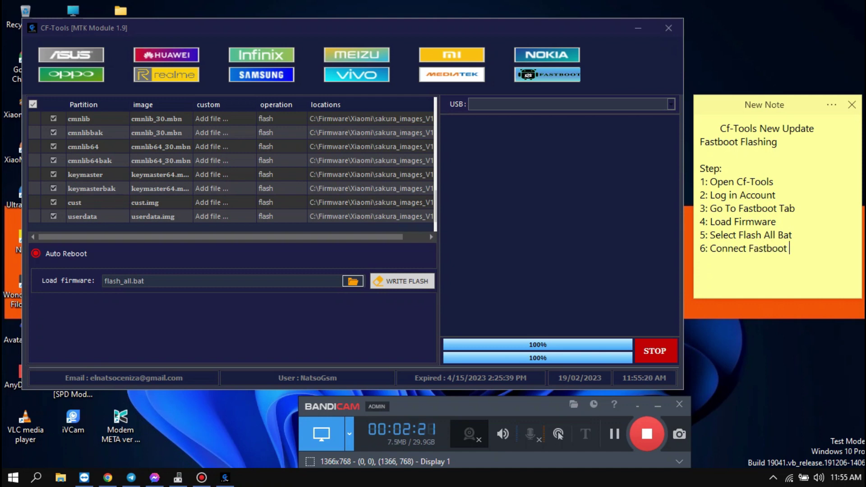
text(Mode)
Check Device Manager for the phone's Android Bootloader Interface entry, and minimize the window.
click(178, 477)
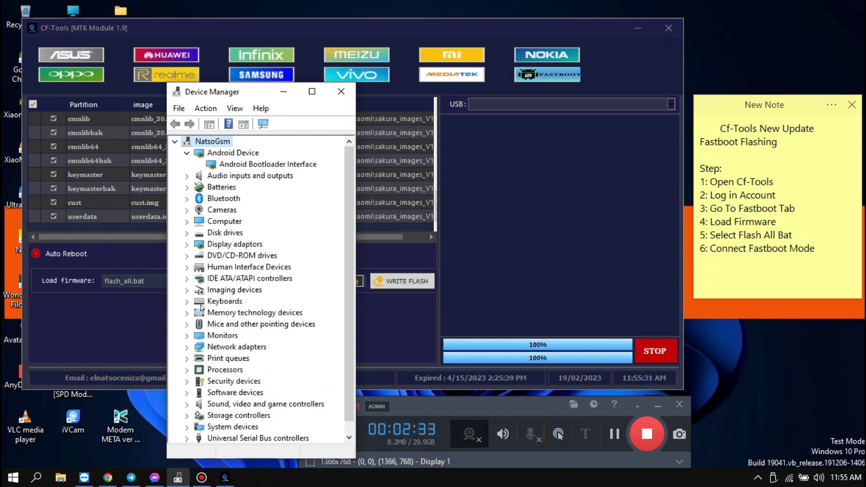
click(259, 165)
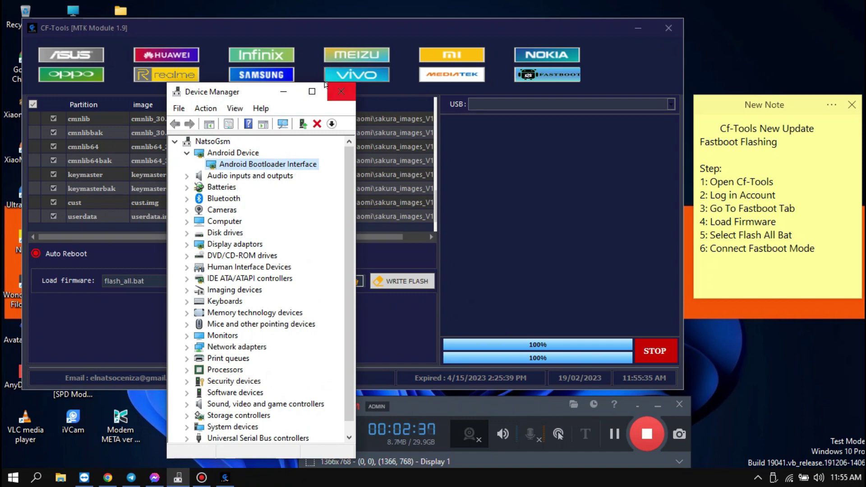
click(283, 92)
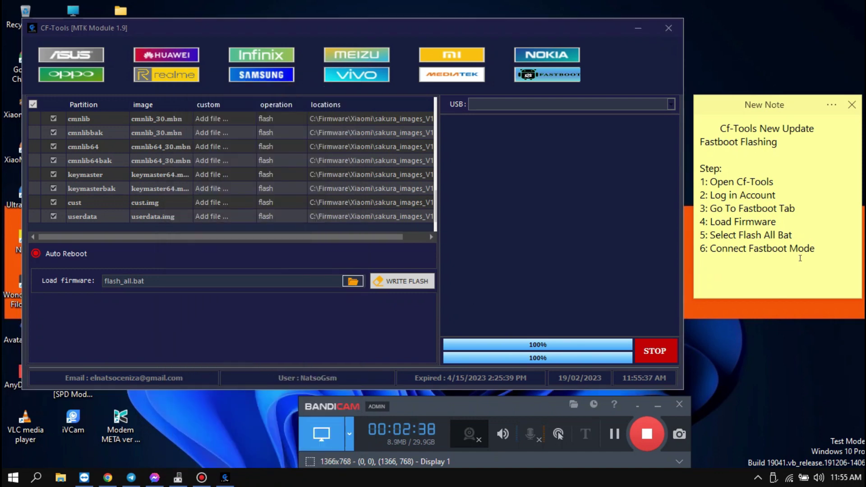
Add the line "7: Click Write Flash" to the sticky note and write the loaded firmware to the connected phone.
text(7: Click Write Flash)
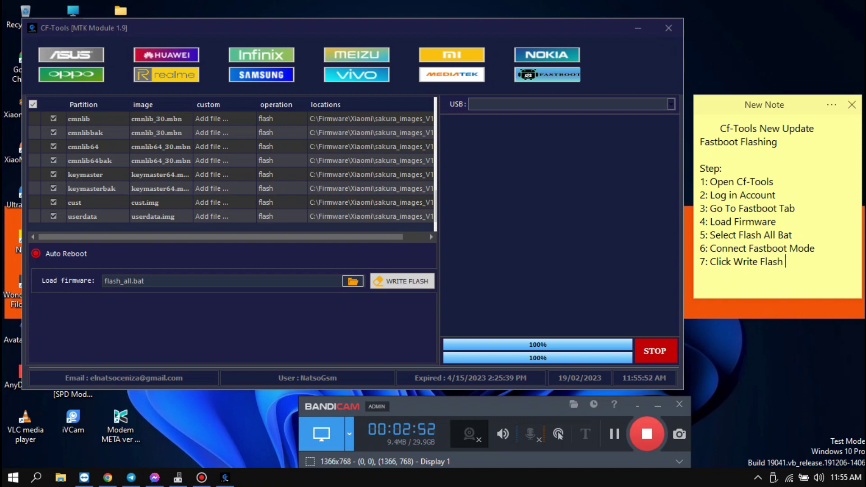
click(395, 283)
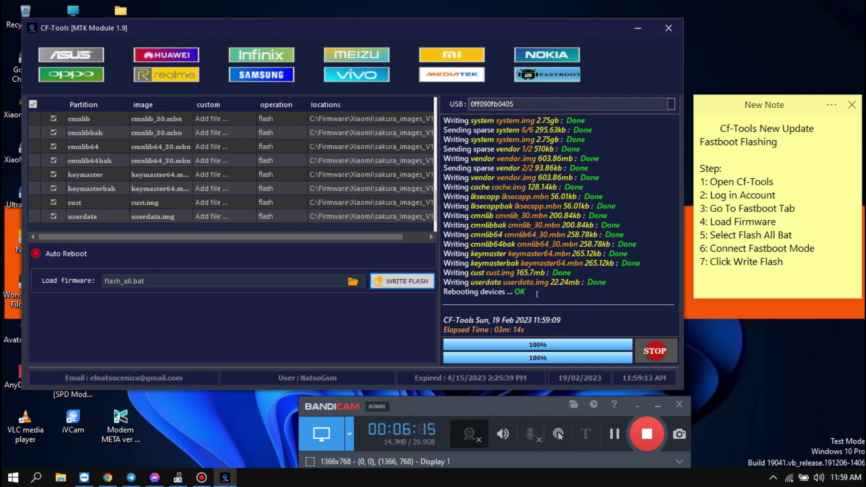
Add the closing line "8: Done..." to the sticky note.
mouse_move(534, 291)
mouse_down()
mouse_move(432, 291)
mouse_move(534, 290)
mouse_up()
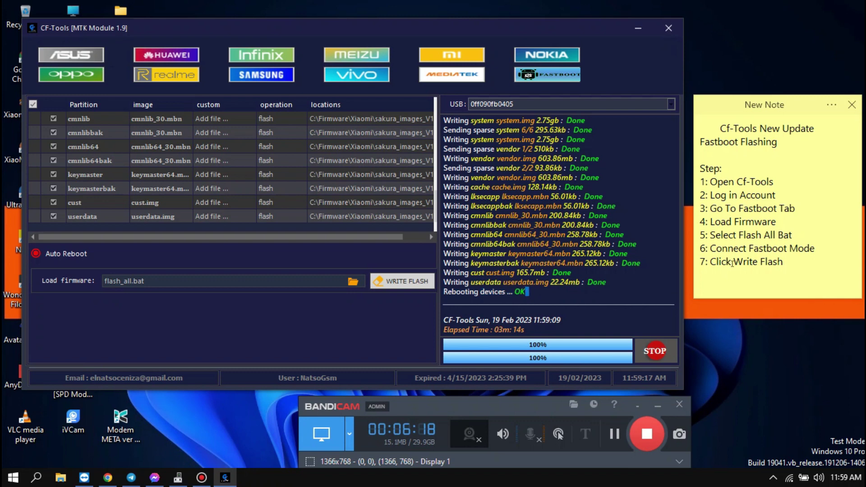
click(752, 270)
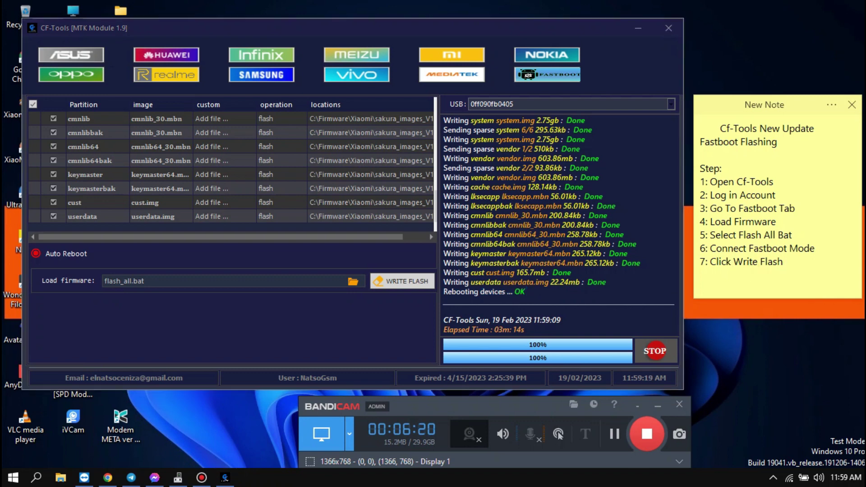
key(Return)
text(8: Done...)
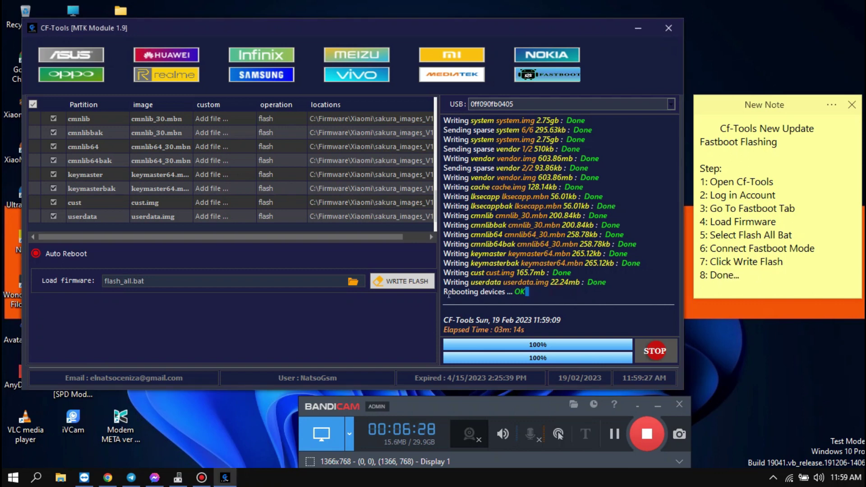
Check the Redmi 6 Pro entry under Portable Devices in Device Manager and review the end of the flashing log.
click(532, 292)
click(178, 477)
click(238, 347)
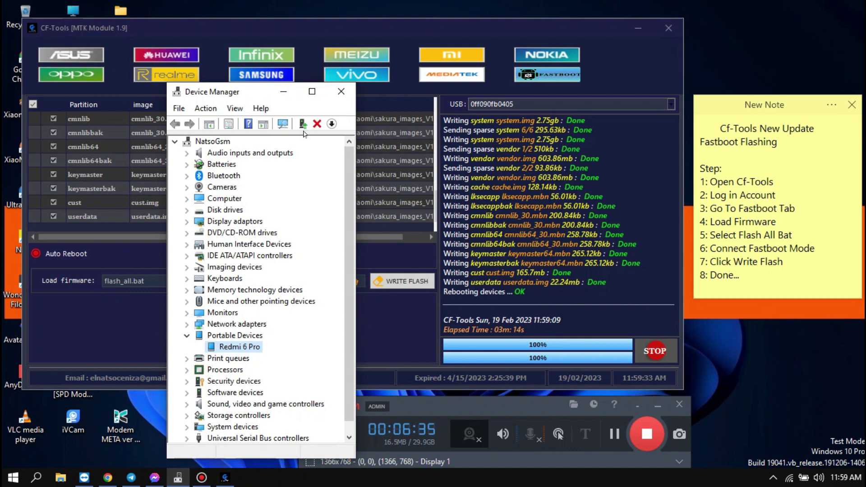
click(304, 92)
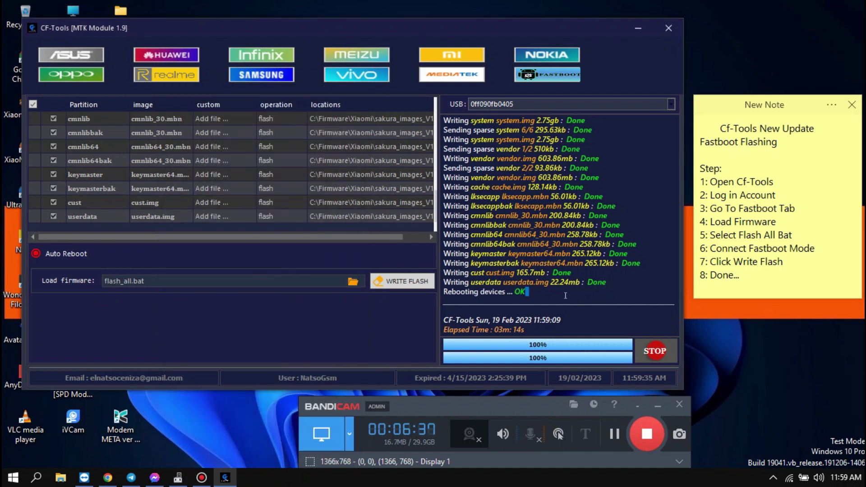
drag(564, 296, 441, 277)
click(538, 297)
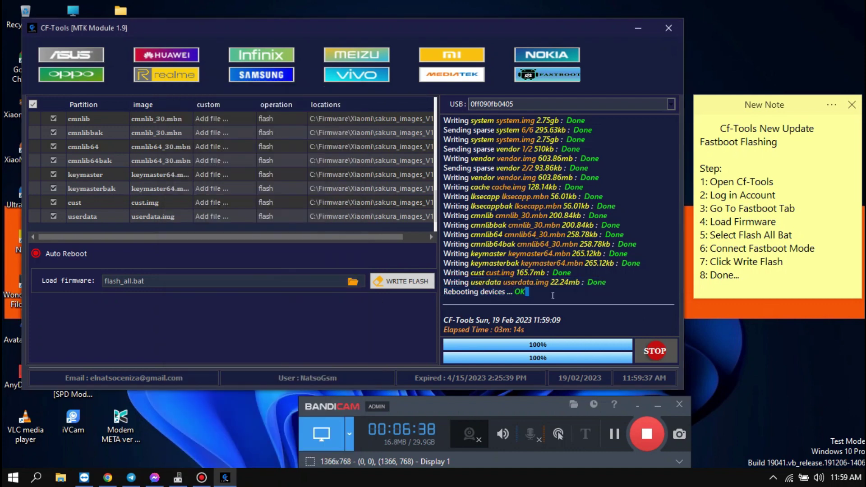